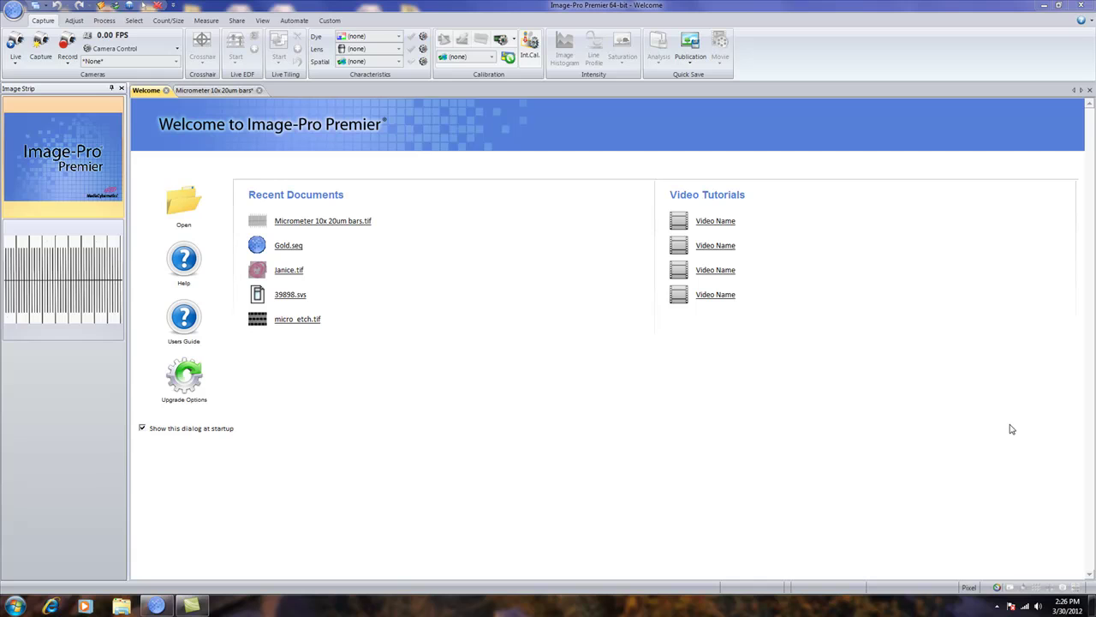
Step: Open the 'Micrometer 10x 20um bars' image from the Image Strip
left_click(39, 235)
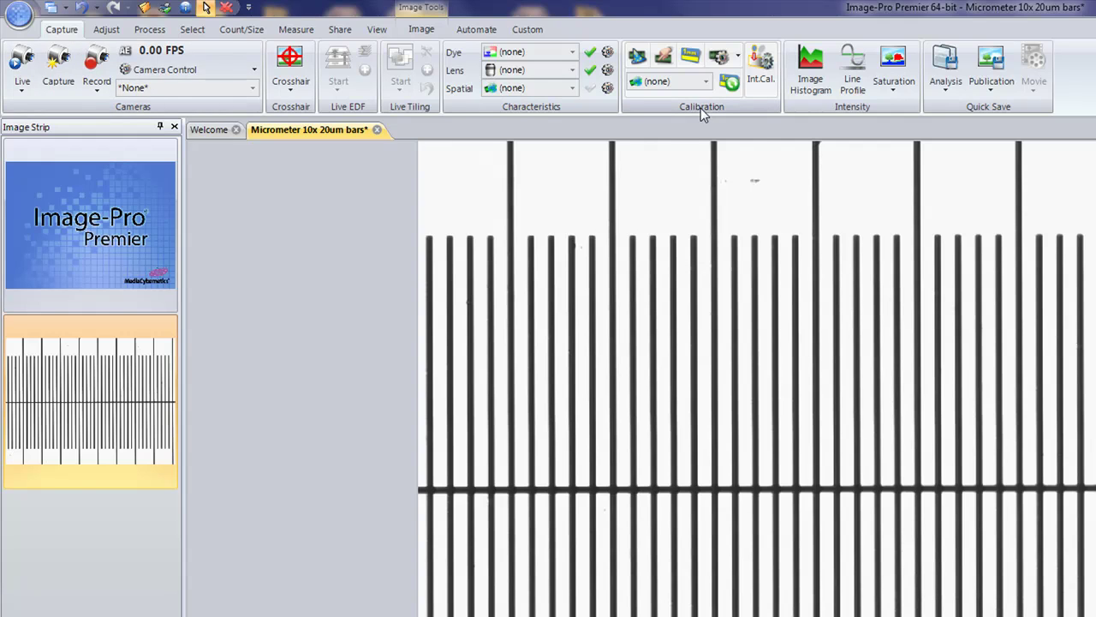
Step: Start an Auto Calibration and move its dialog to a clearer spot
left_click(637, 57)
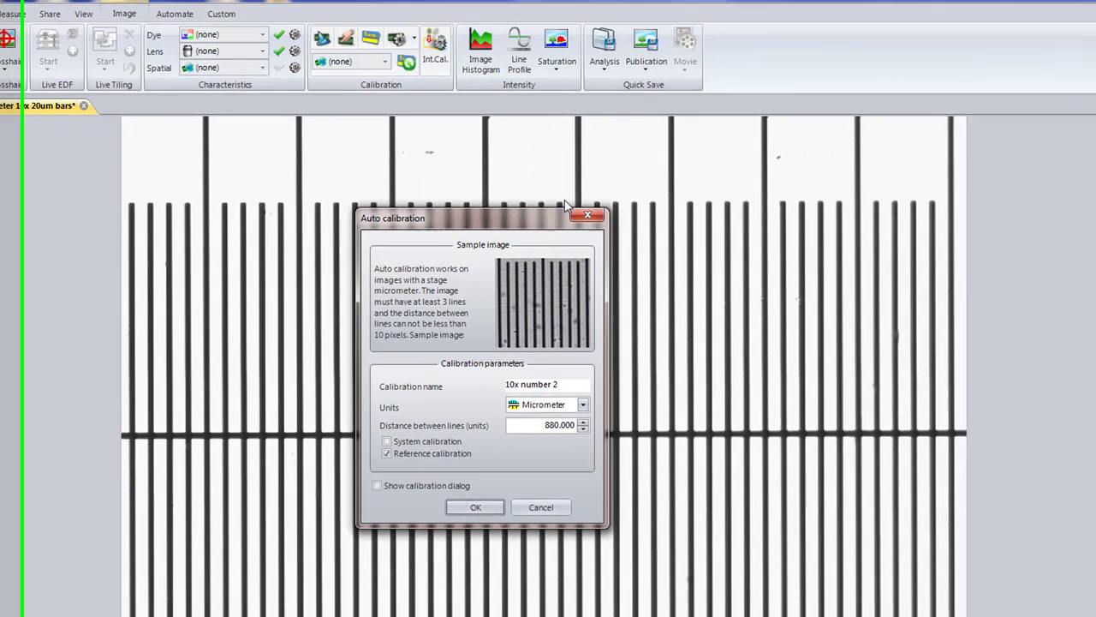
left_click_drag(793, 265, 972, 189)
left_click_drag(597, 158, 598, 161)
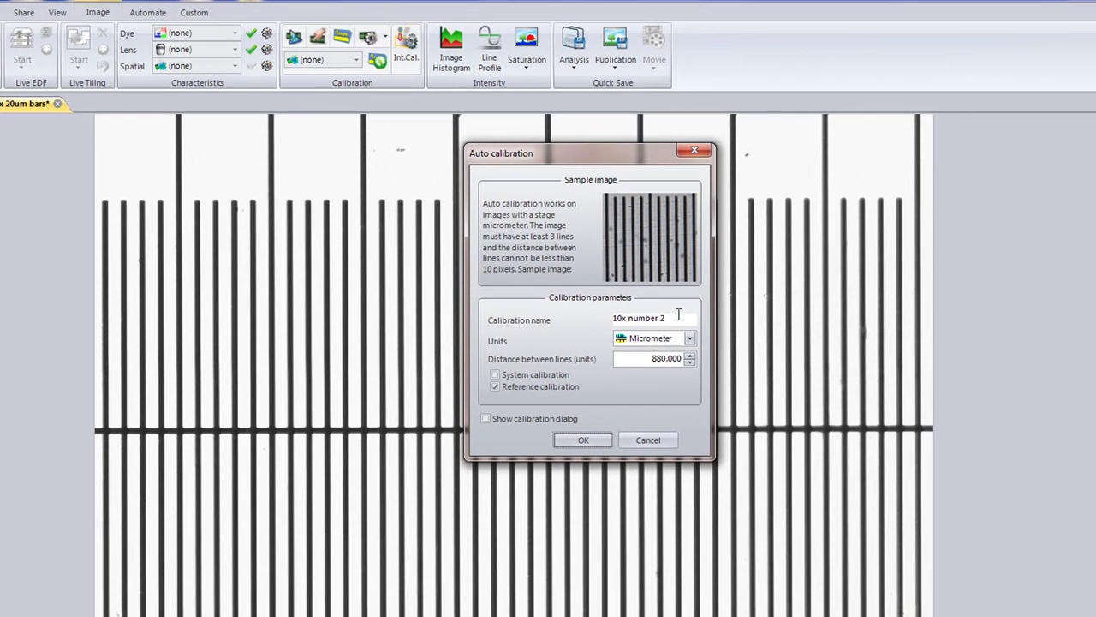
Step: Name the calibration '10x', keep Micrometer units, and set distance between lines to 20
left_click_drag(679, 316, 364, 273)
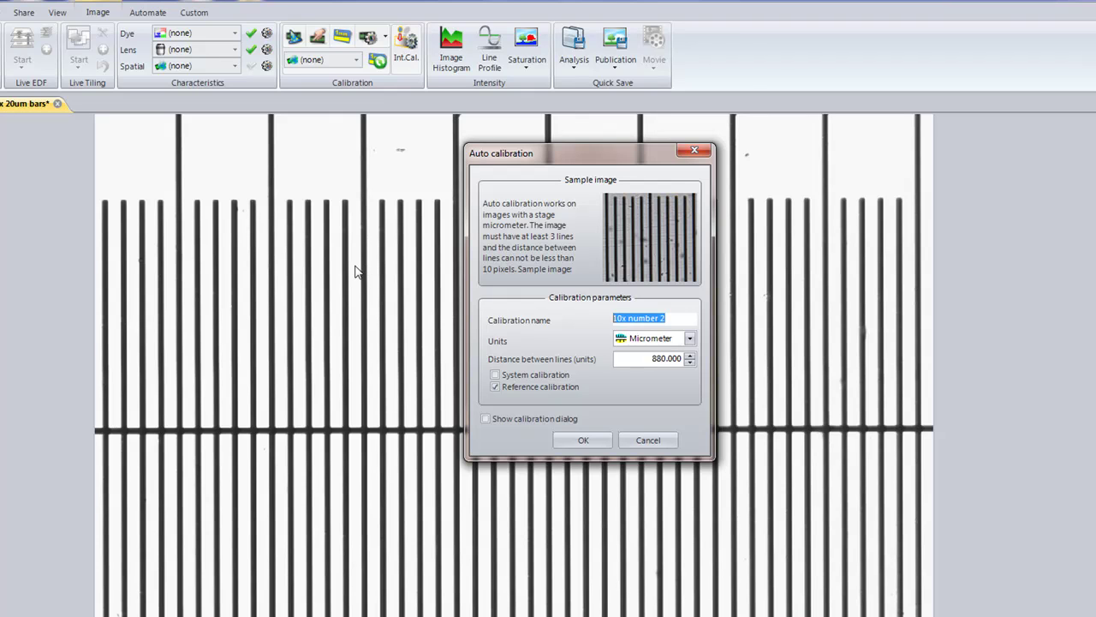
type("10x")
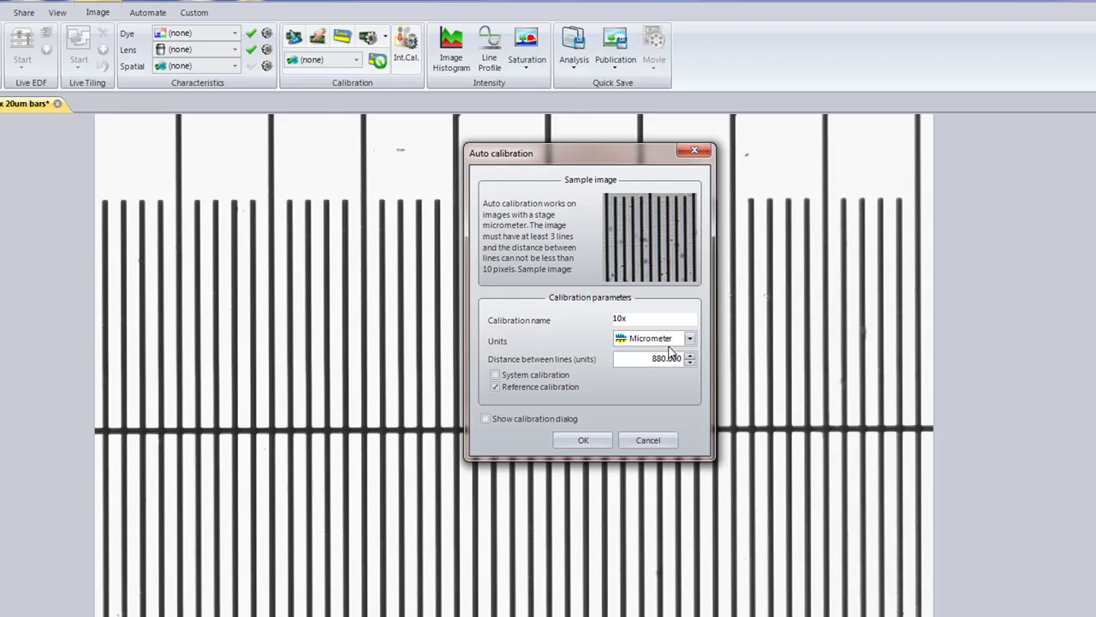
left_click(690, 339)
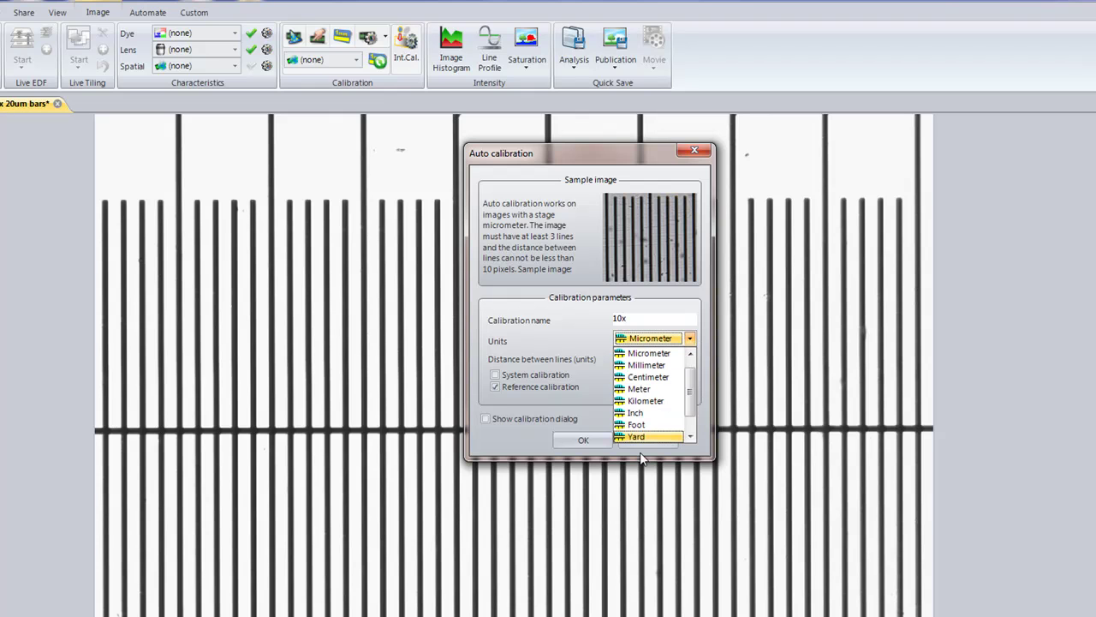
left_click(642, 356)
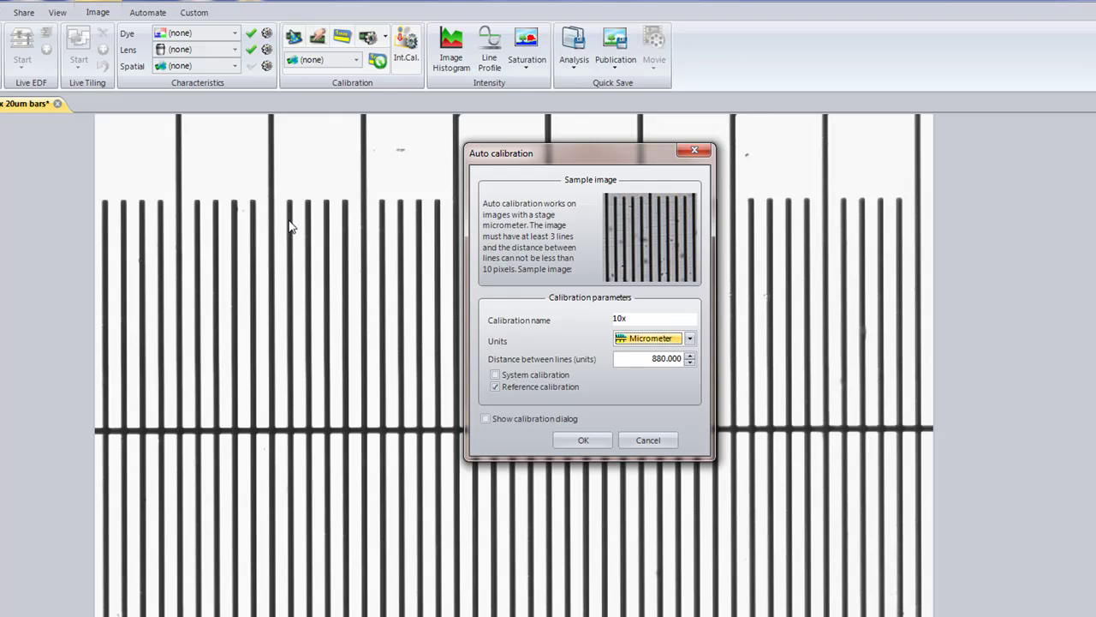
double_click(642, 358)
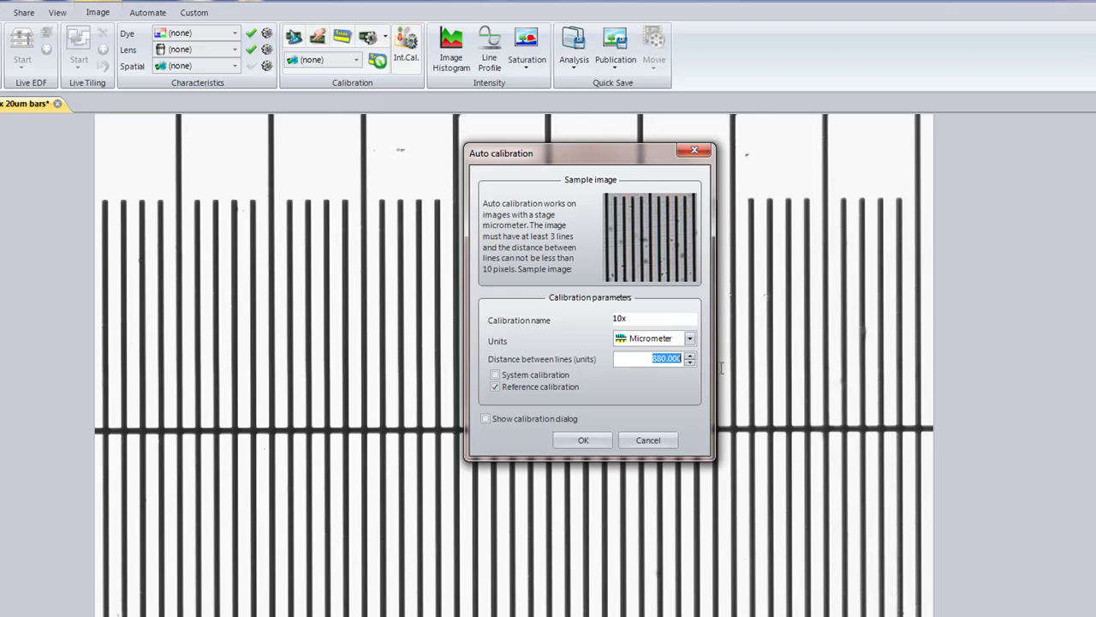
type("20")
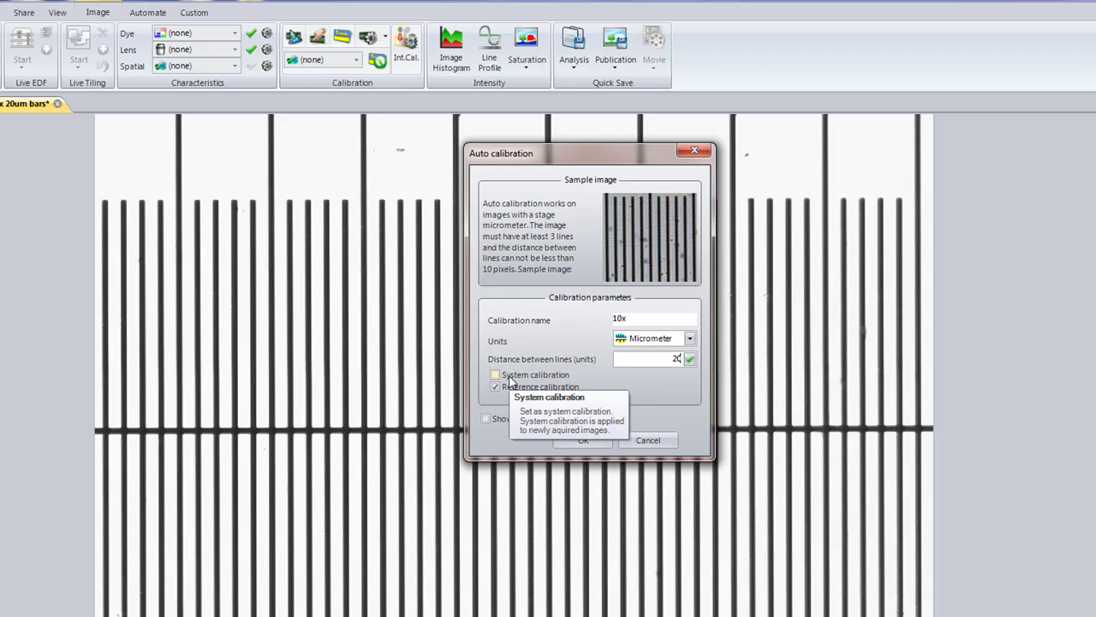
left_click(511, 382)
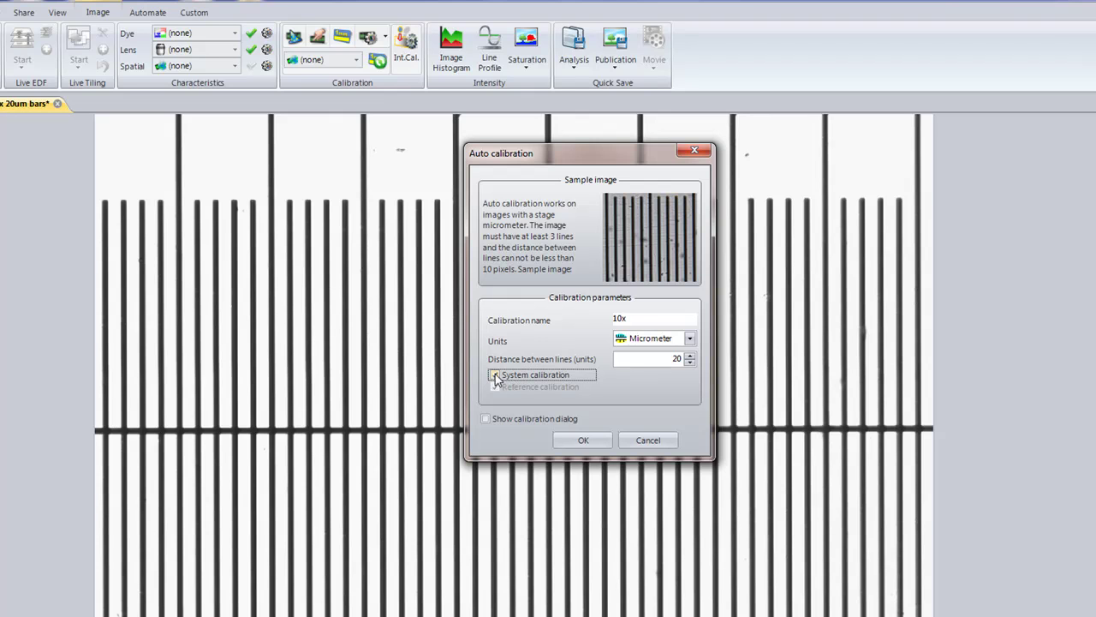
left_click(496, 375)
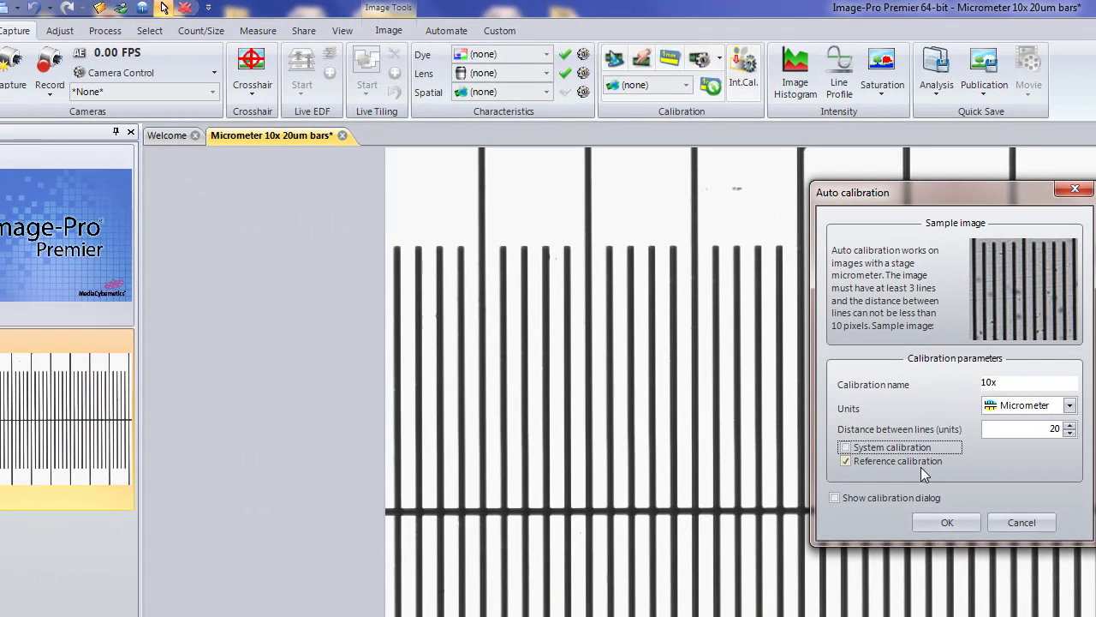
Step: Apply the 10x calibration, then toggle the scale bar marker off and back on
left_click(942, 522)
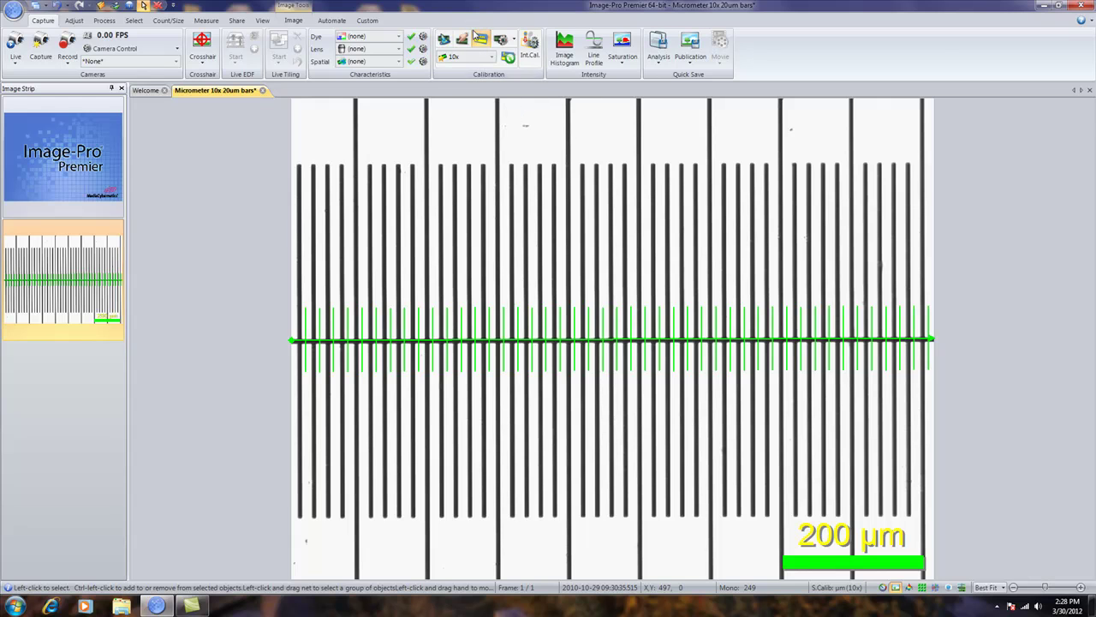
left_click(482, 41)
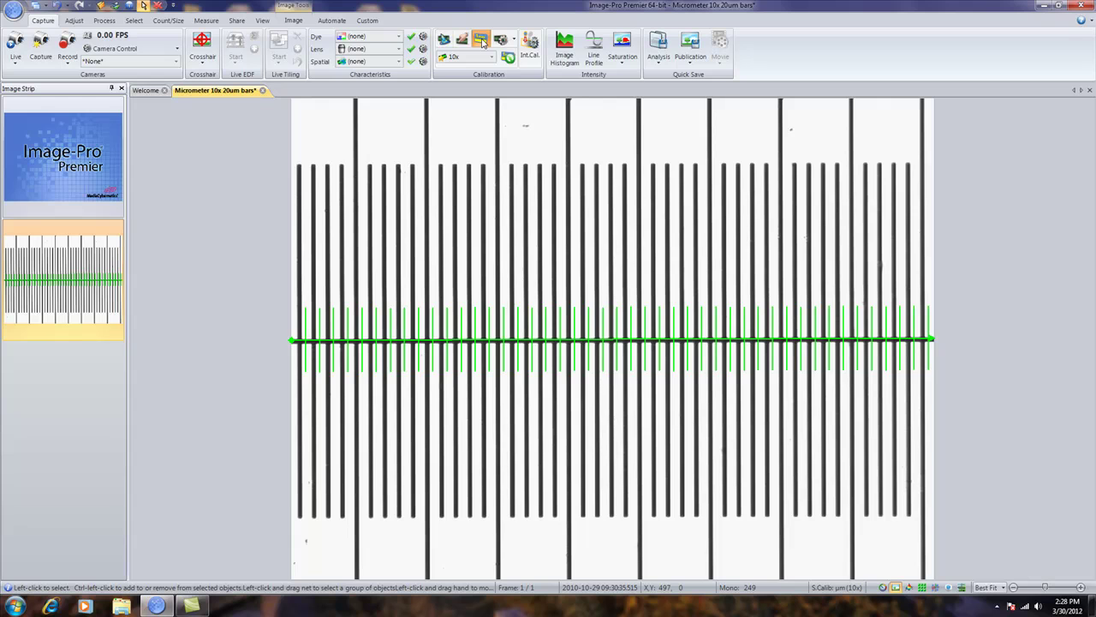
left_click(482, 41)
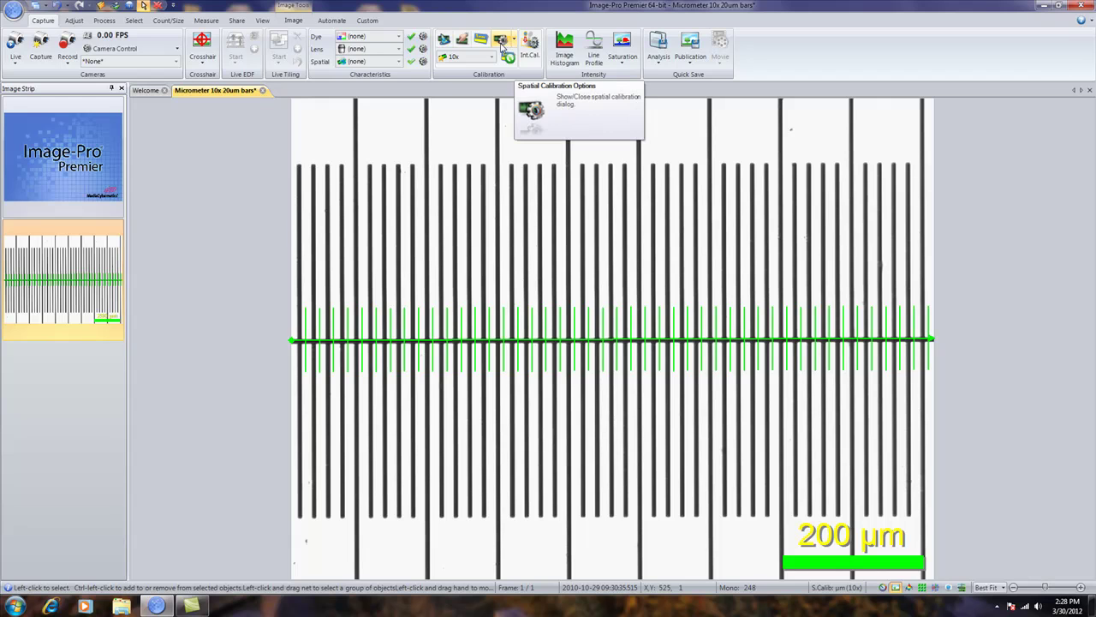
Step: In the calibration marker settings, try the scale bar at bottom-left, then return it to bottom-right
left_click(516, 45)
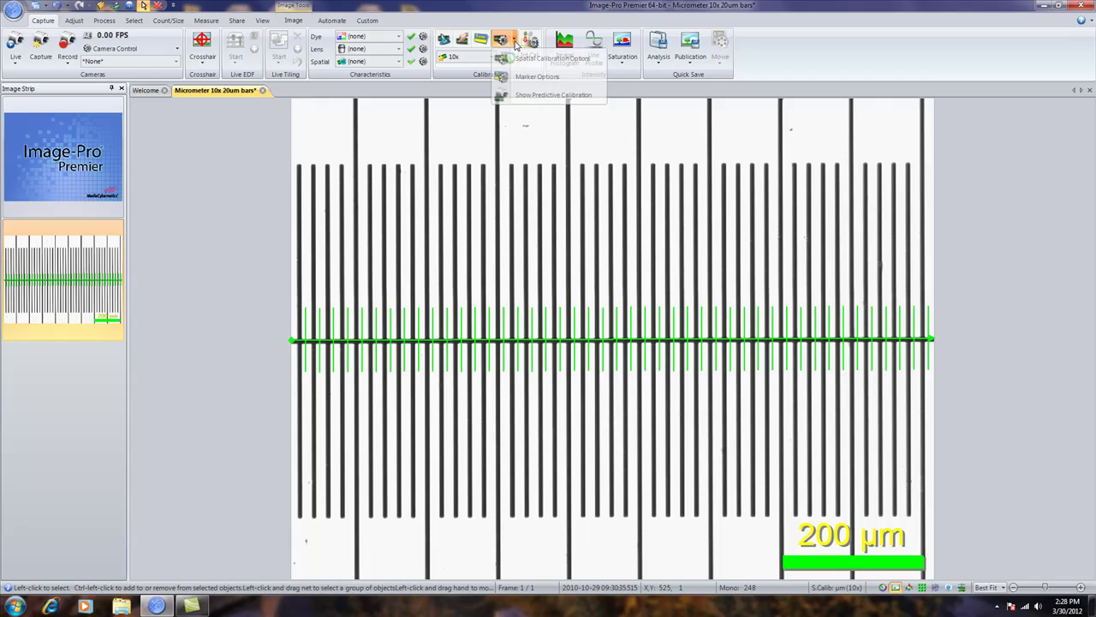
left_click(535, 81)
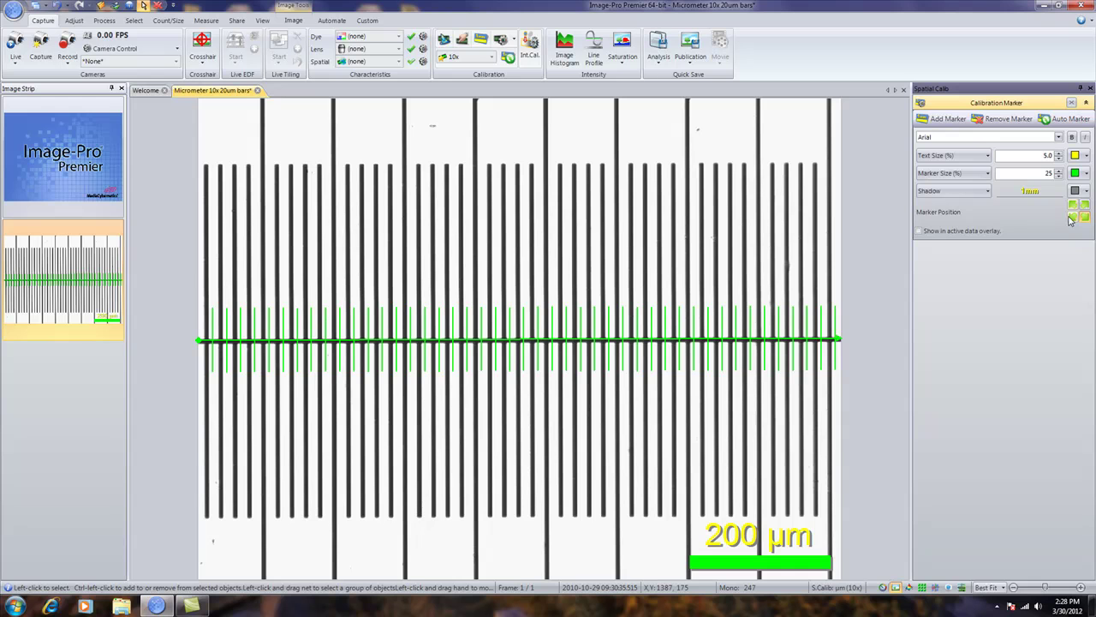
left_click(1072, 217)
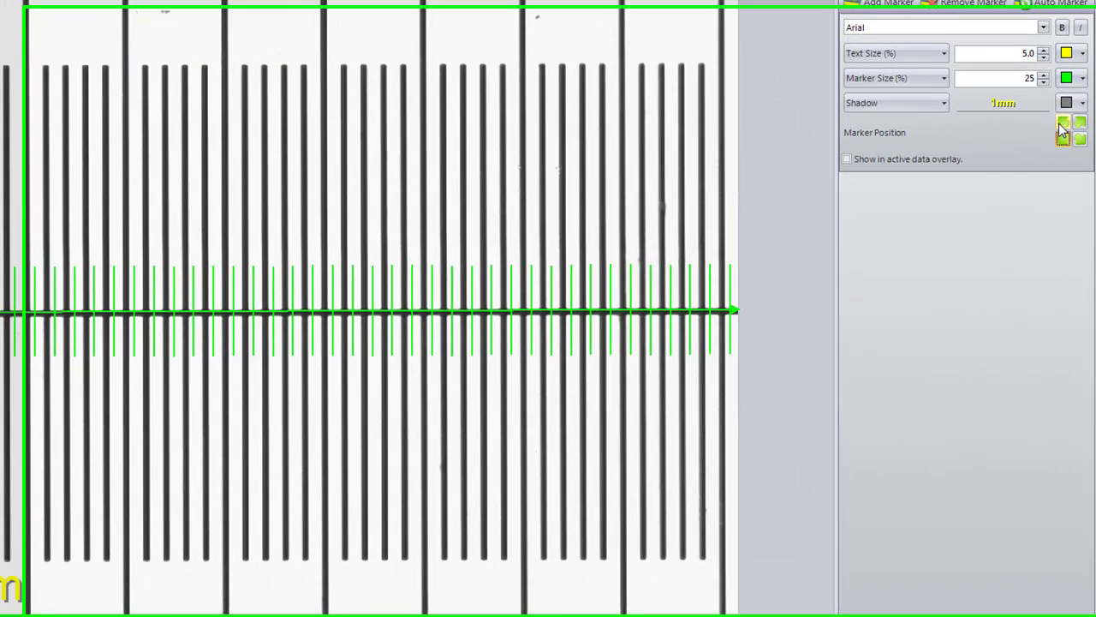
left_click(1082, 218)
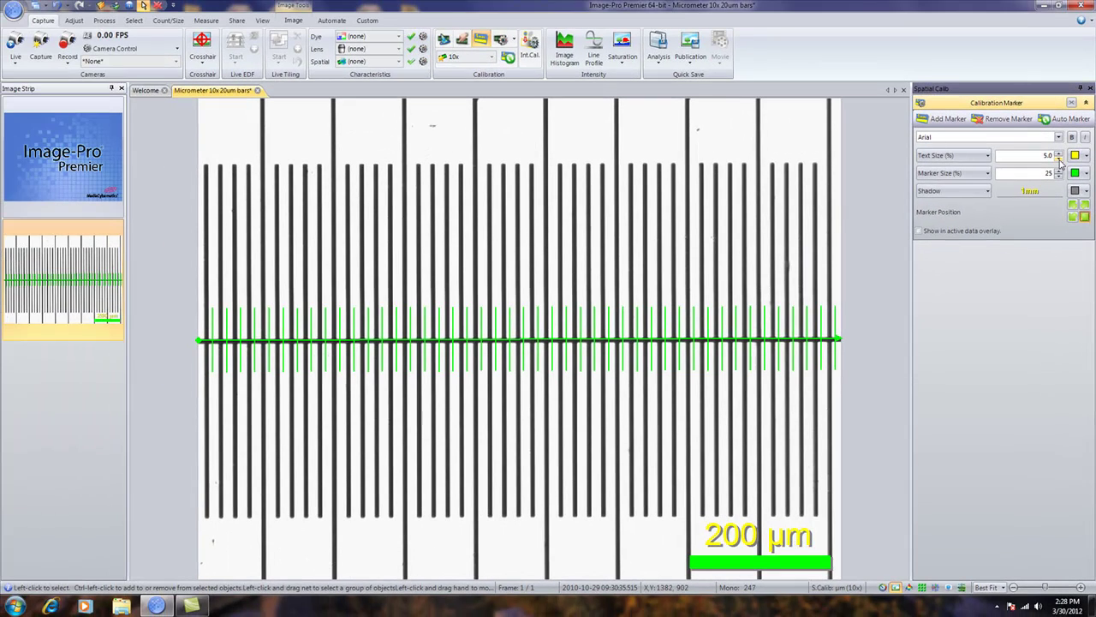
Step: Reduce the scale bar label text size down to 0
left_click(1059, 159)
left_click(1059, 160)
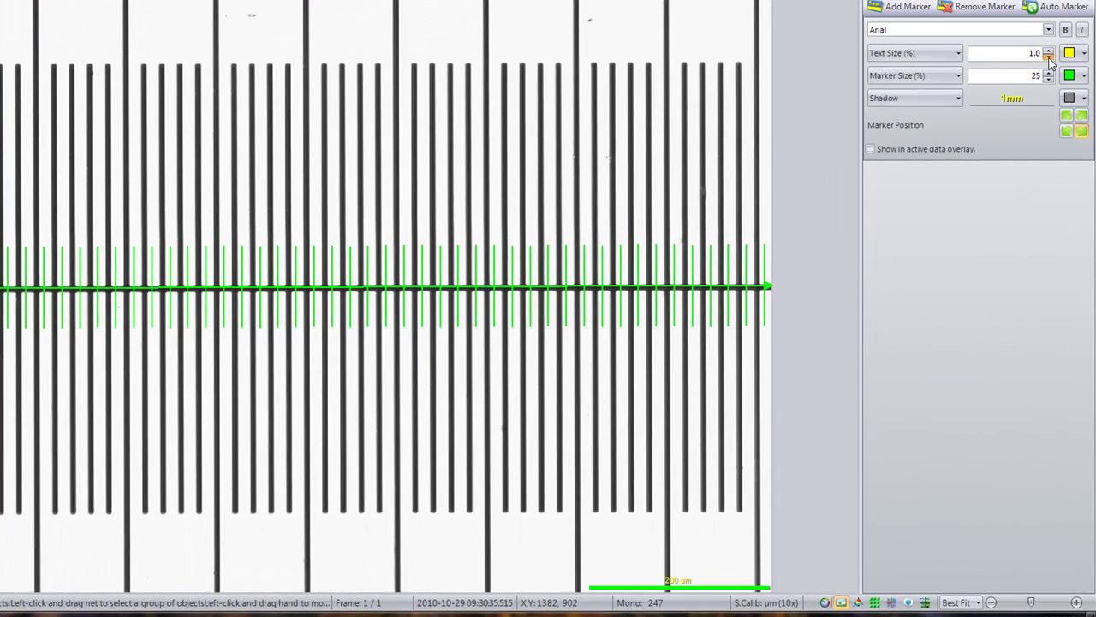
left_click(1054, 101)
left_click(1054, 101)
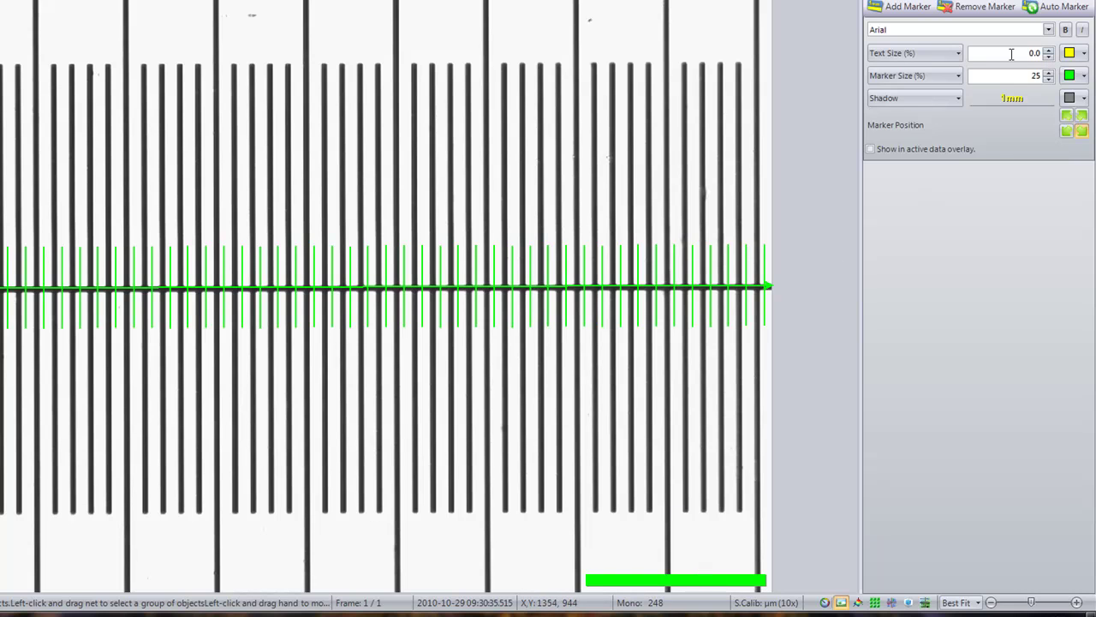
Step: Raise the marker text size to 5 and close the spatial calibration panel
left_click(1048, 50)
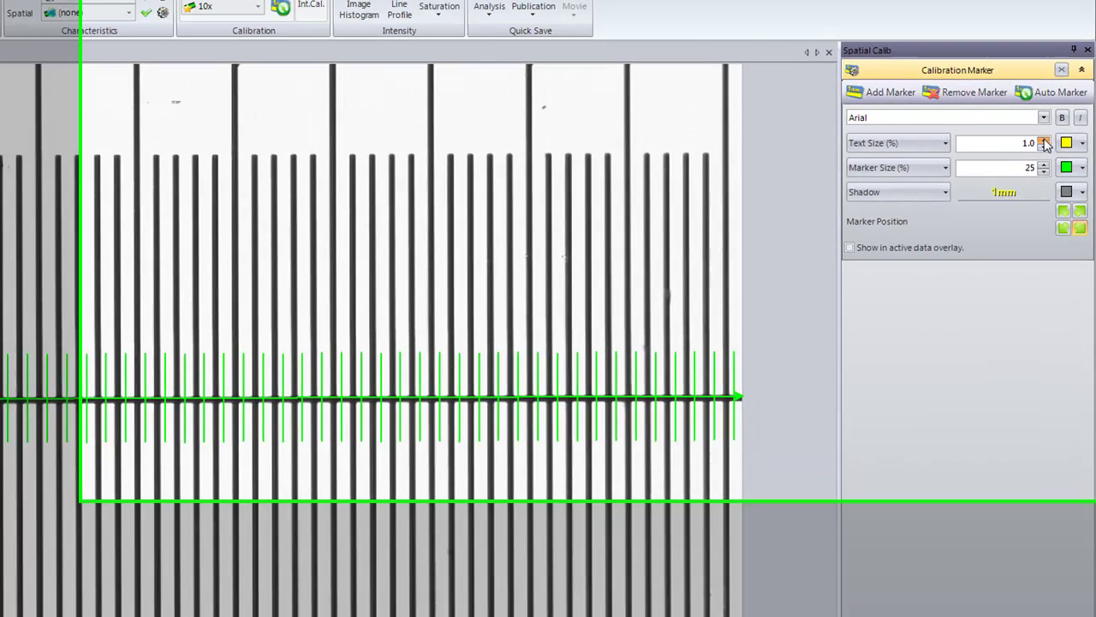
left_click(1048, 49)
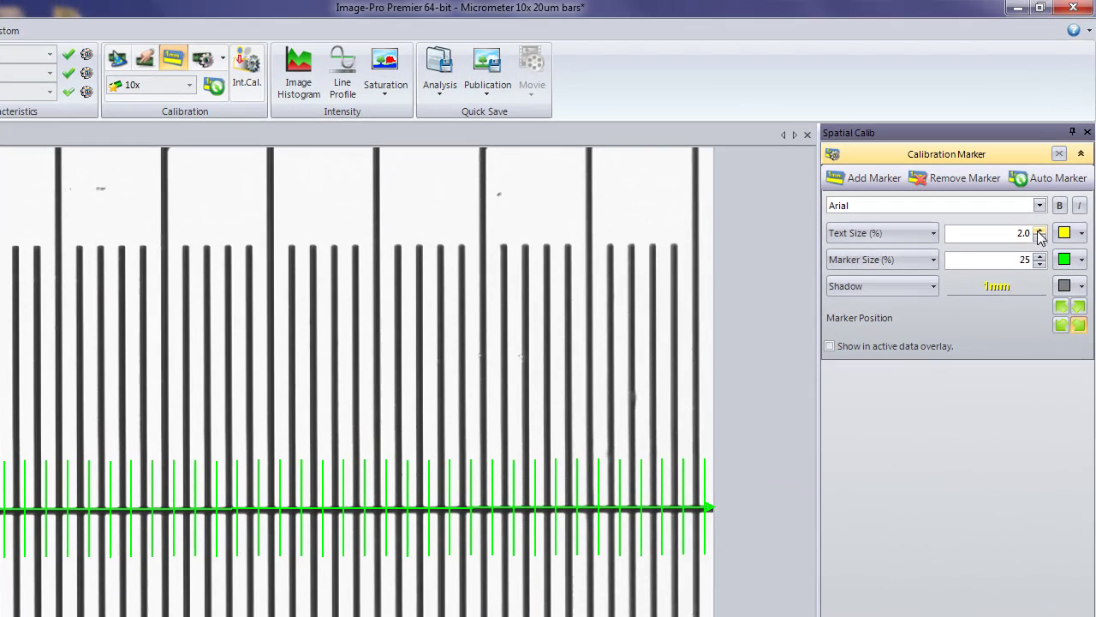
left_click(1039, 229)
left_click(1038, 230)
left_click(1038, 229)
left_click(1087, 132)
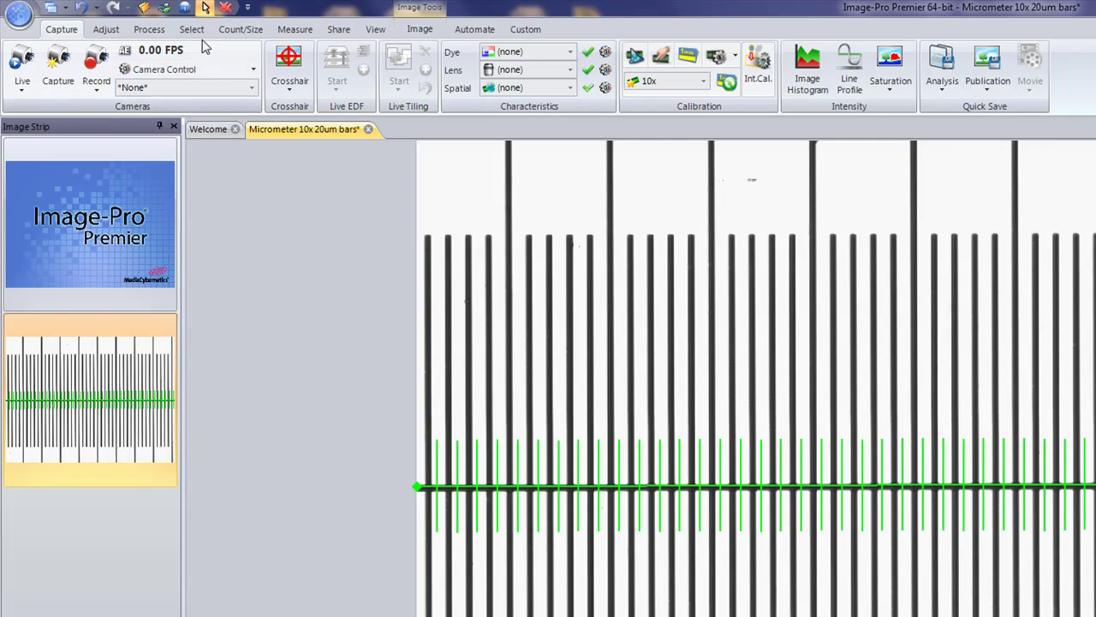
Step: Delete all annotations from the image on the Select tab, then return to Capture
left_click(191, 29)
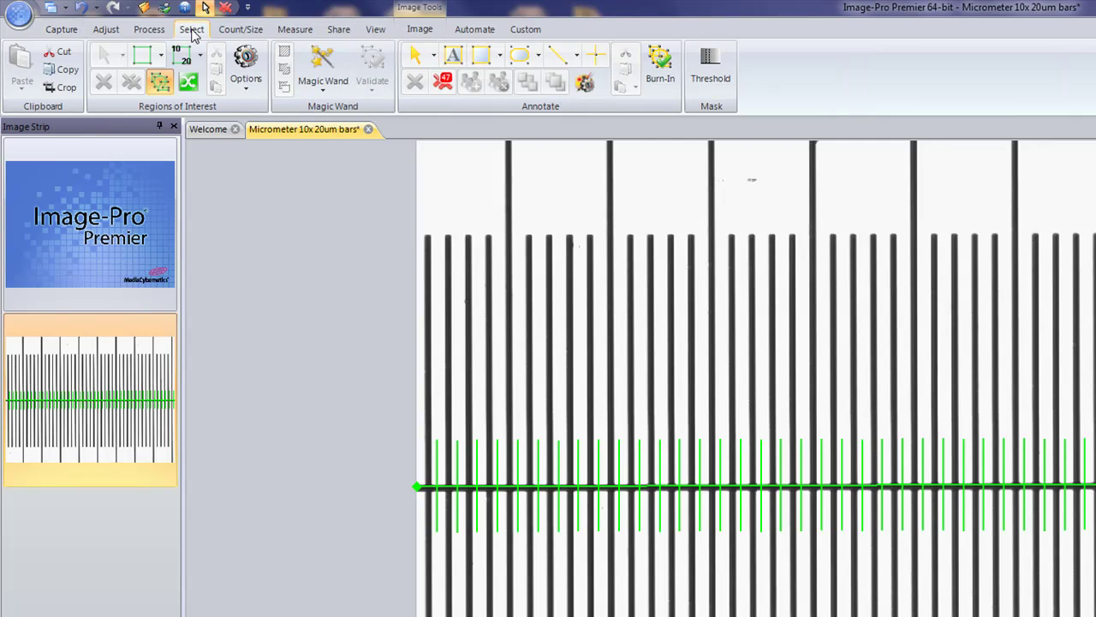
left_click(445, 82)
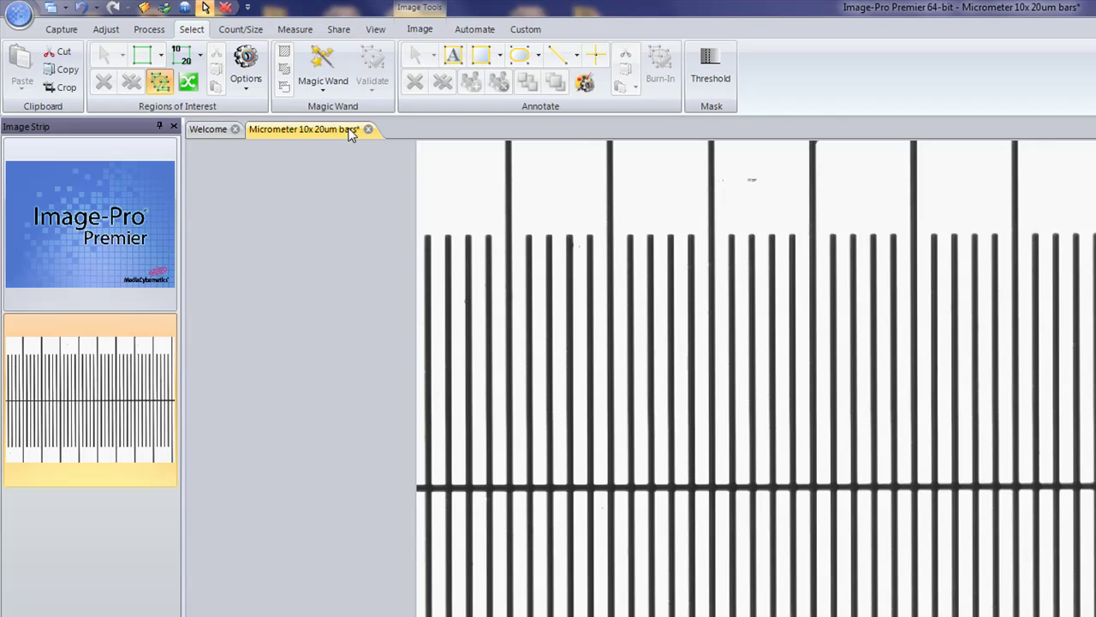
left_click(316, 130)
left_click(57, 31)
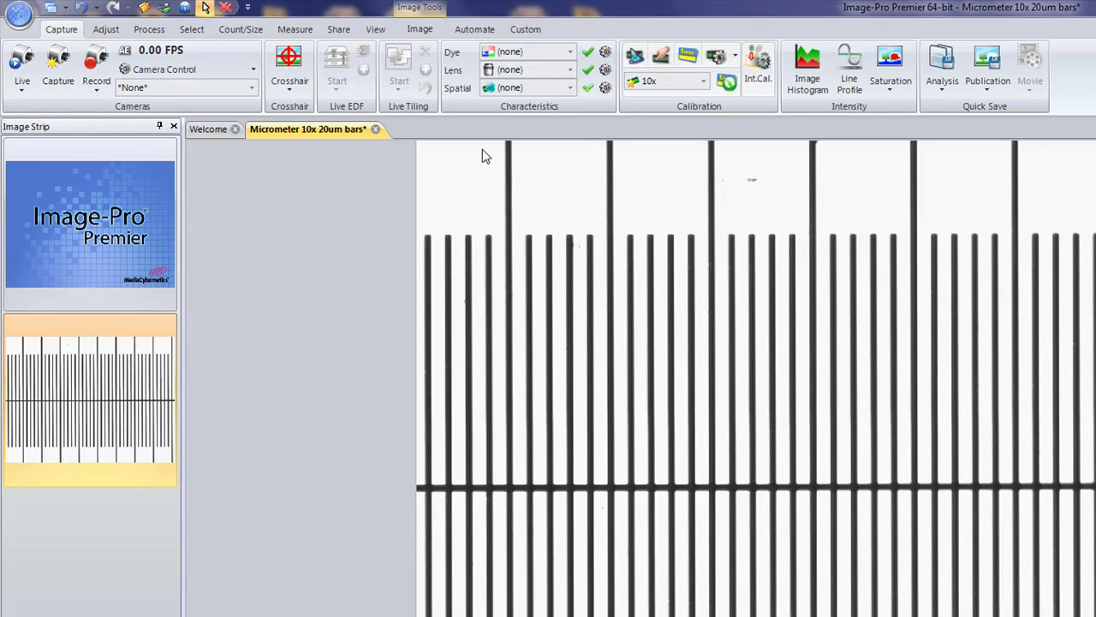
left_click(660, 60)
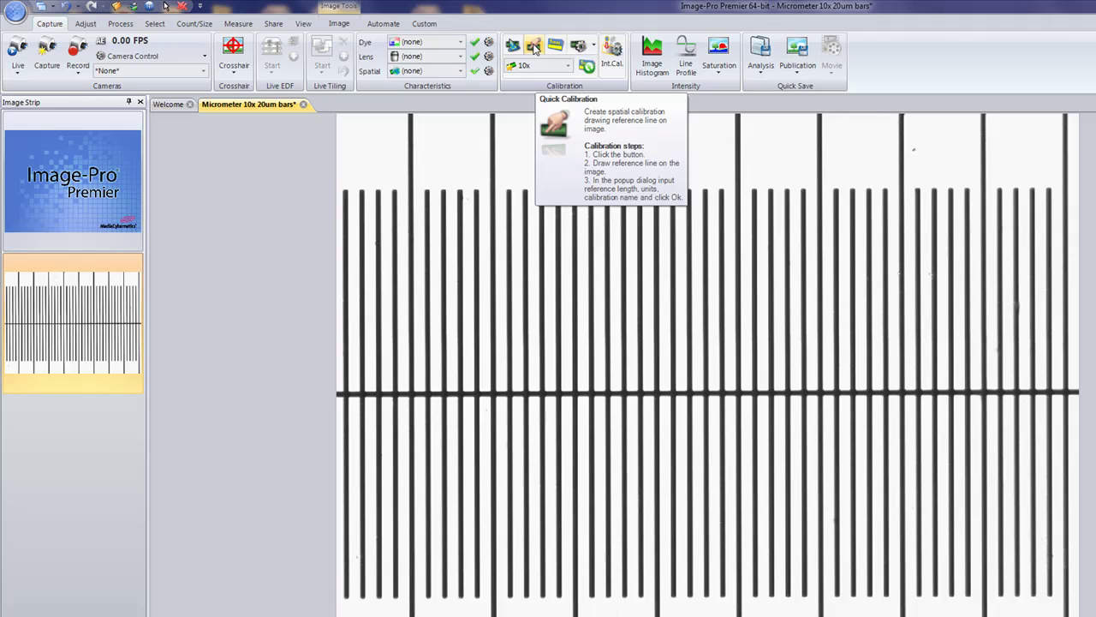
Step: Start a Quick Calibration by drawing a reference line along the bar tops
left_click(533, 47)
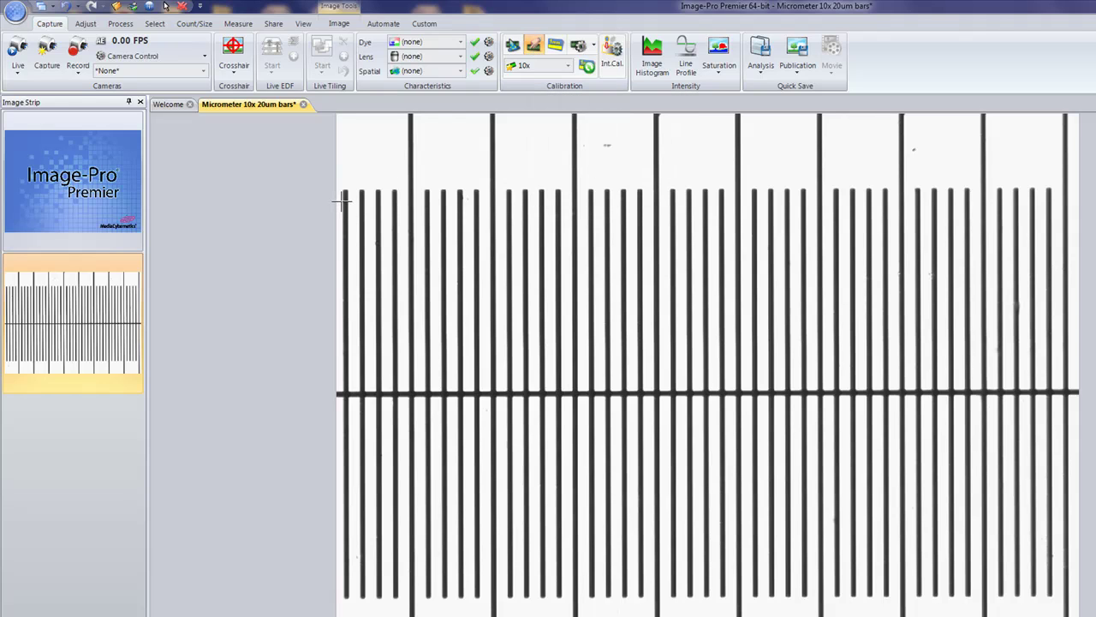
mouse_move(342, 200)
left_mouse_down()
mouse_move(1044, 211)
mouse_move(1074, 200)
mouse_move(1056, 186)
mouse_move(1063, 203)
left_mouse_up()
left_click_drag(1064, 204, 1063, 204)
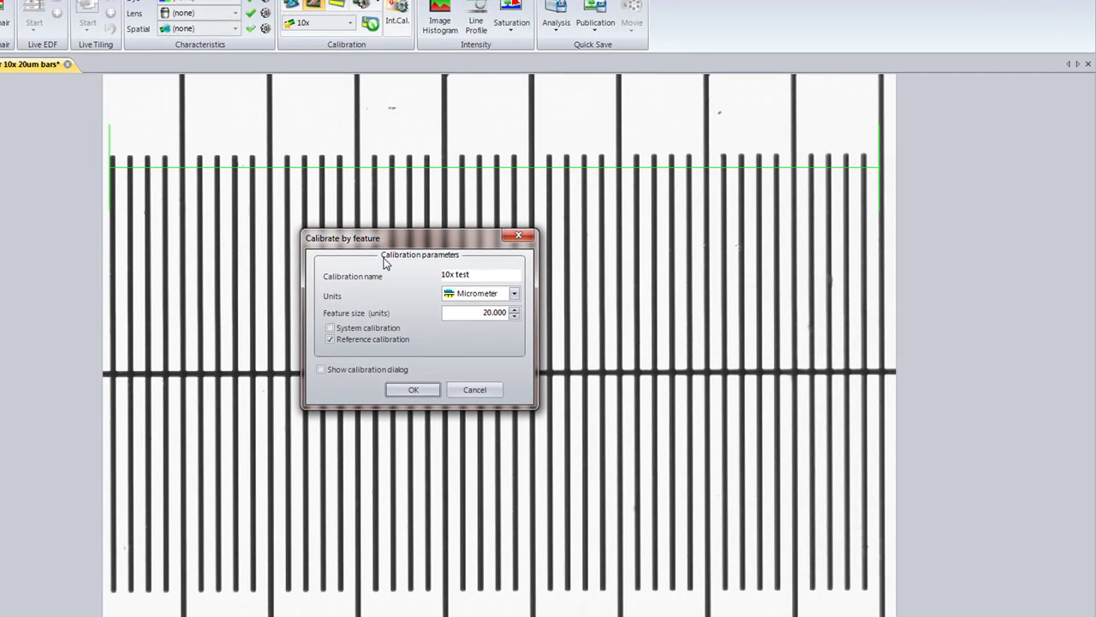
left_click_drag(375, 239, 478, 262)
Step: Name the calibration '10x A', set the feature size to 880, and confirm
left_click_drag(585, 298, 428, 303)
type("10")
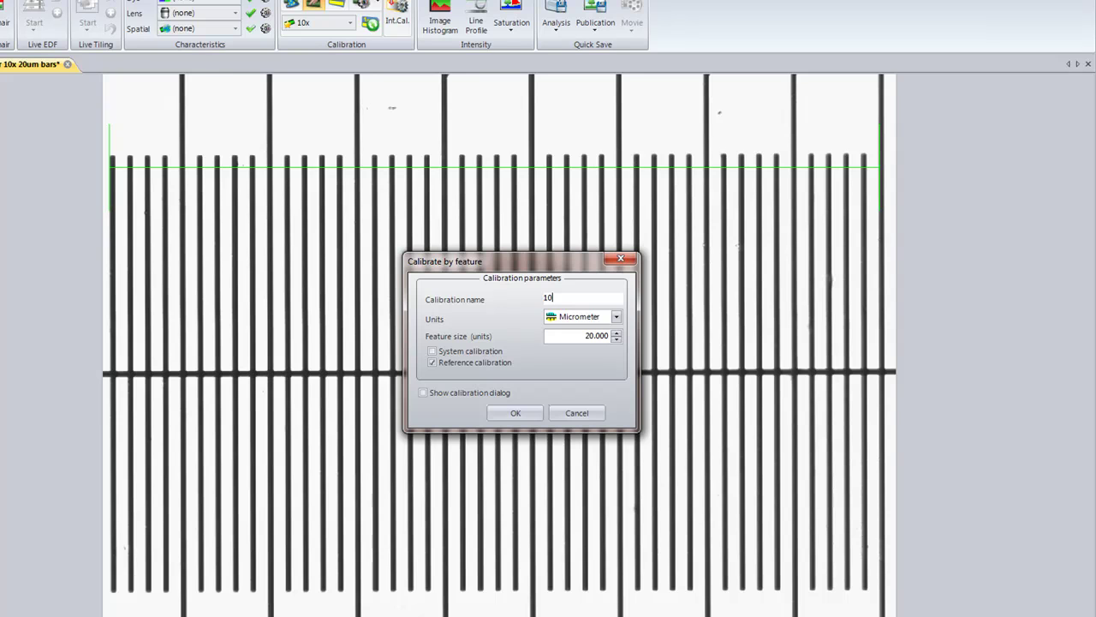
type("x A")
double_click(605, 335)
type("880")
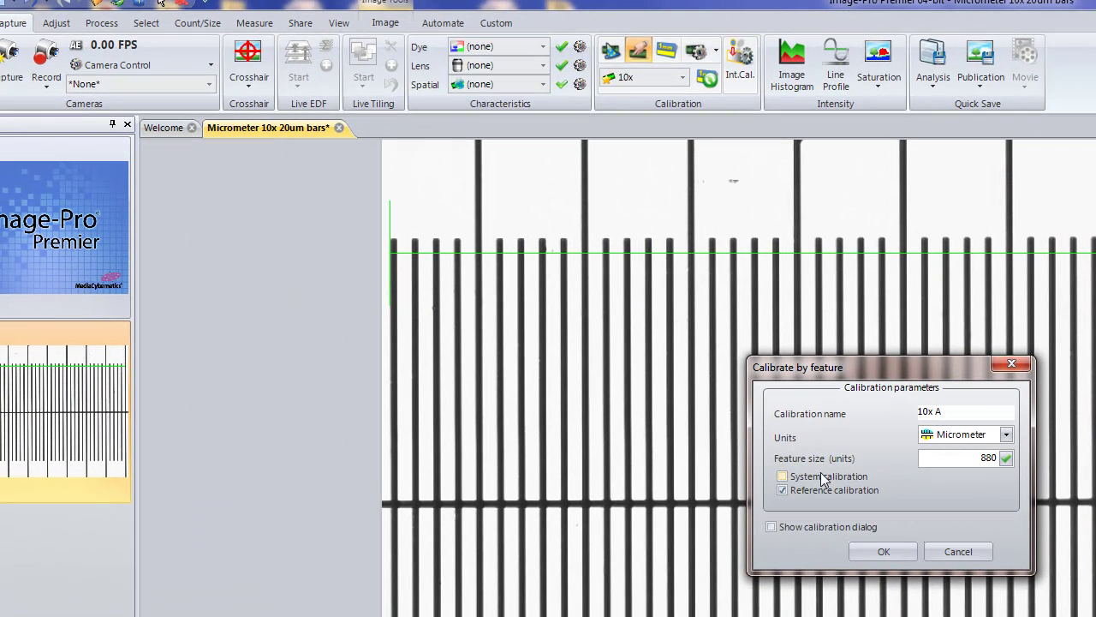
left_click(877, 552)
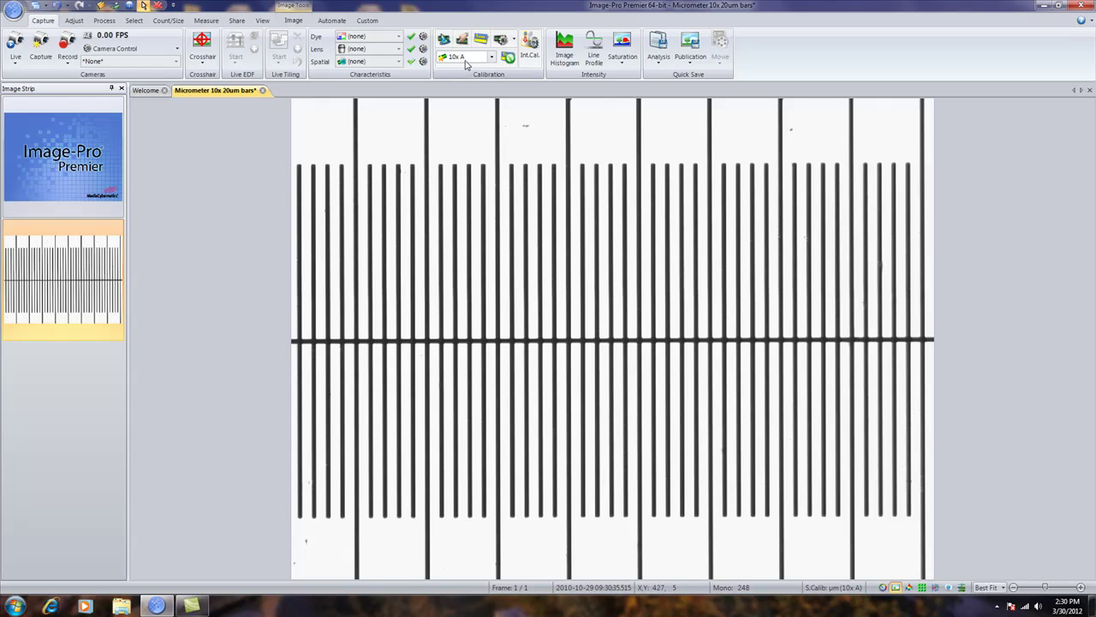
mouse_move(463, 63)
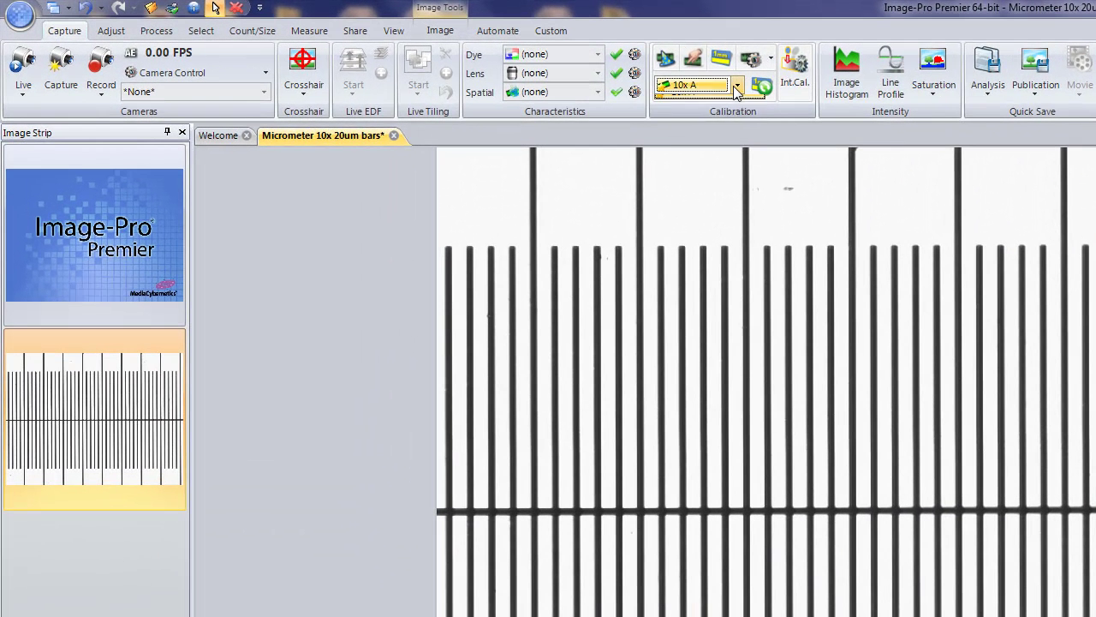
left_click(489, 57)
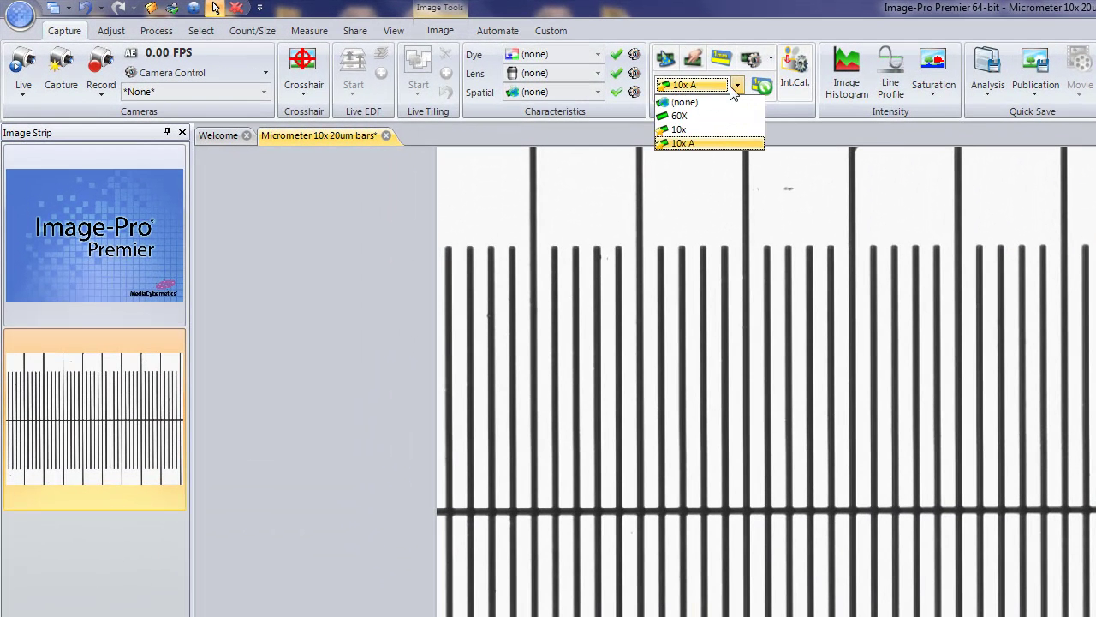
left_click(685, 143)
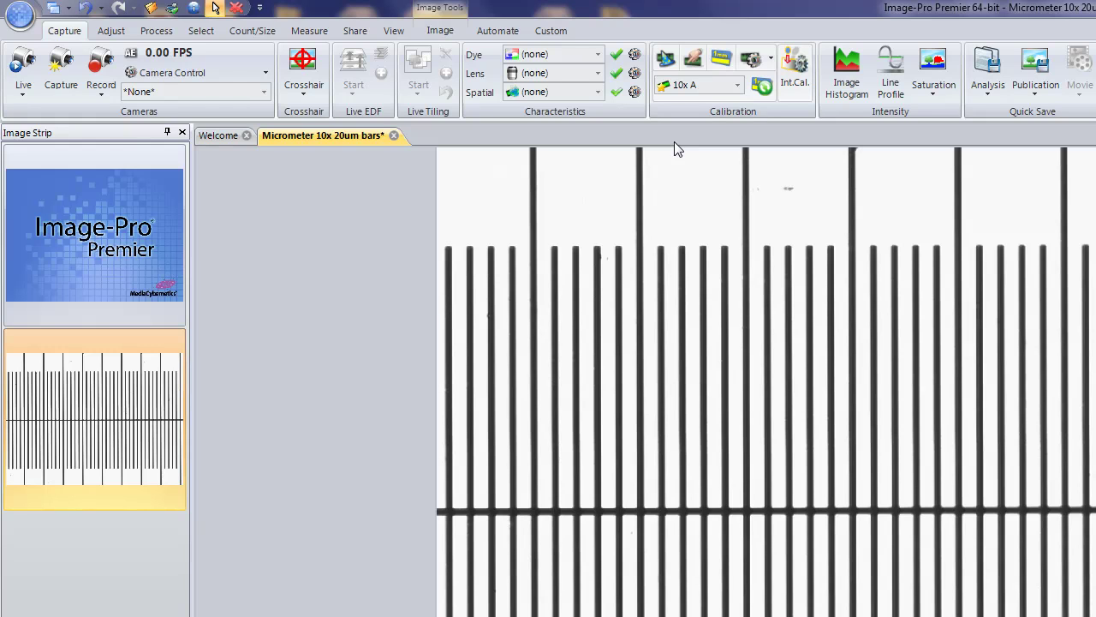
left_click(738, 85)
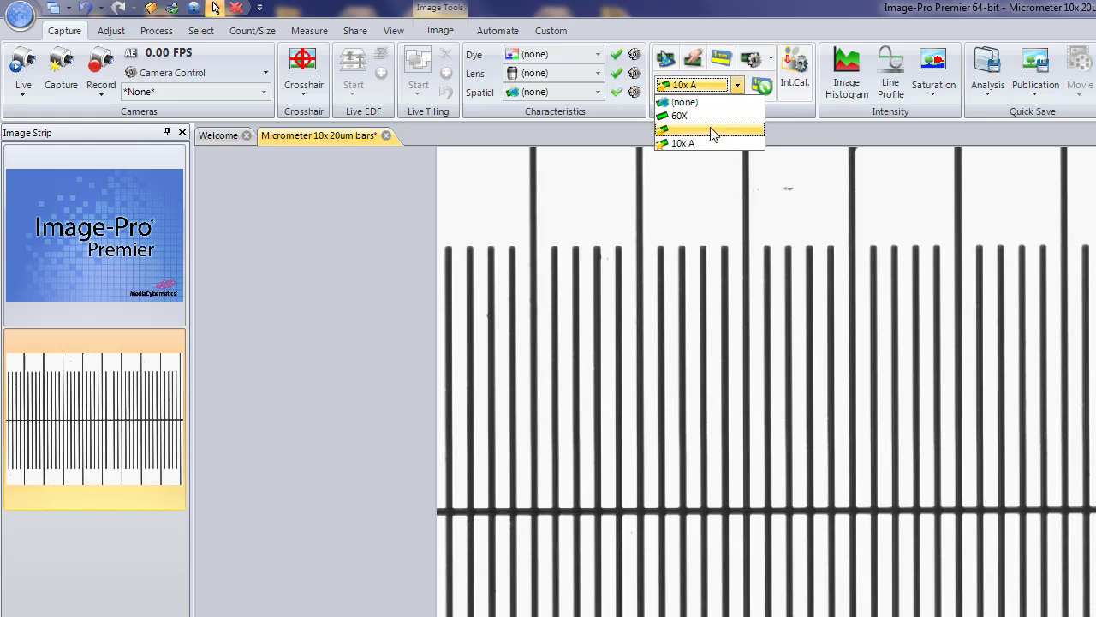
left_click(697, 142)
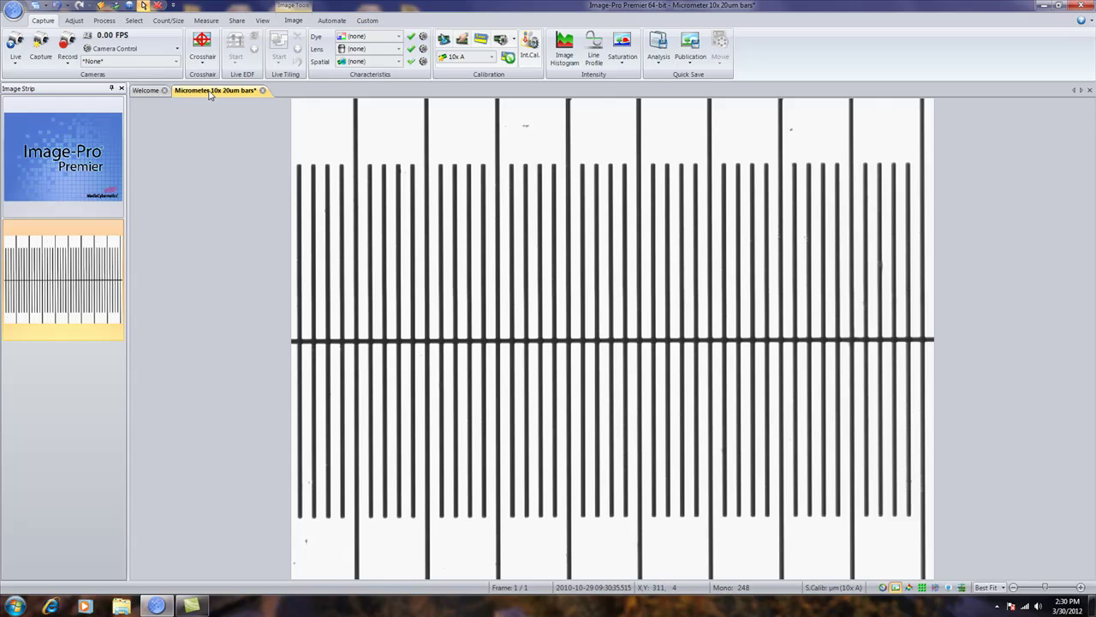
mouse_move(209, 93)
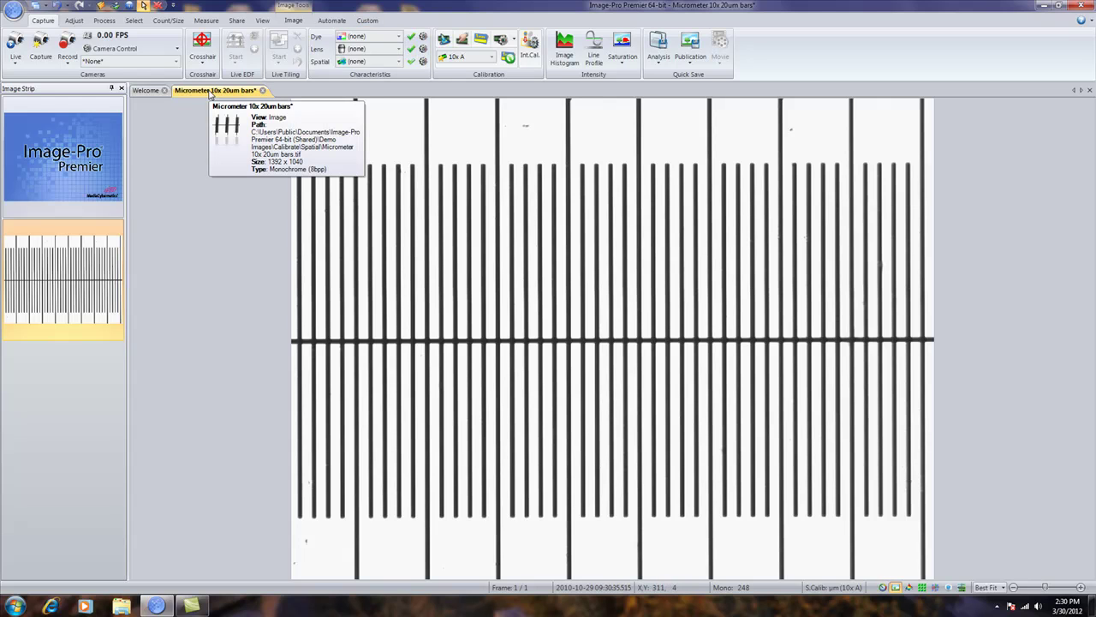